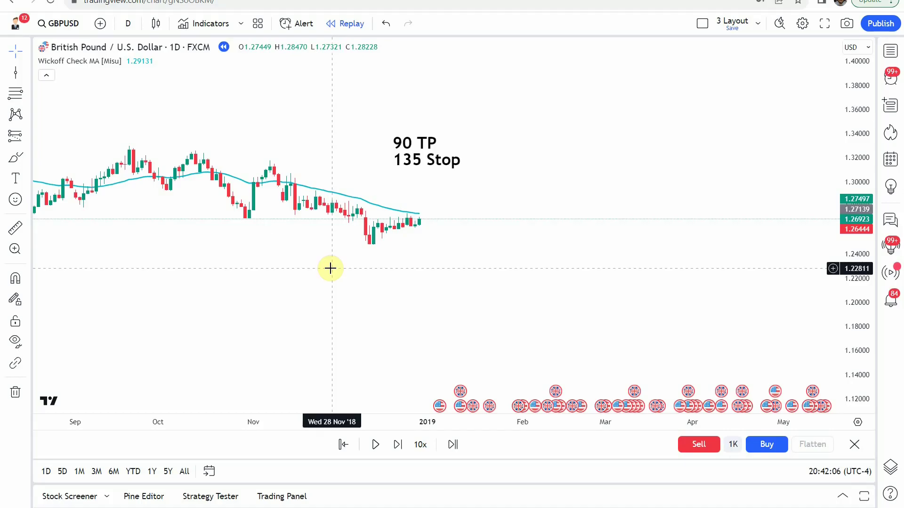
Look back through the 2018 GBPUSD daily candles to find earlier signals around the moving average
click(181, 1)
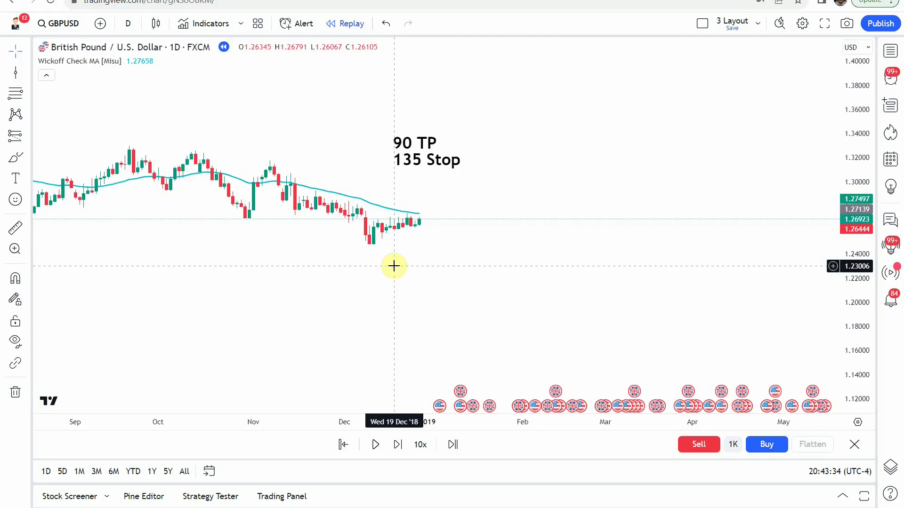
scroll(363, 301, down, 6)
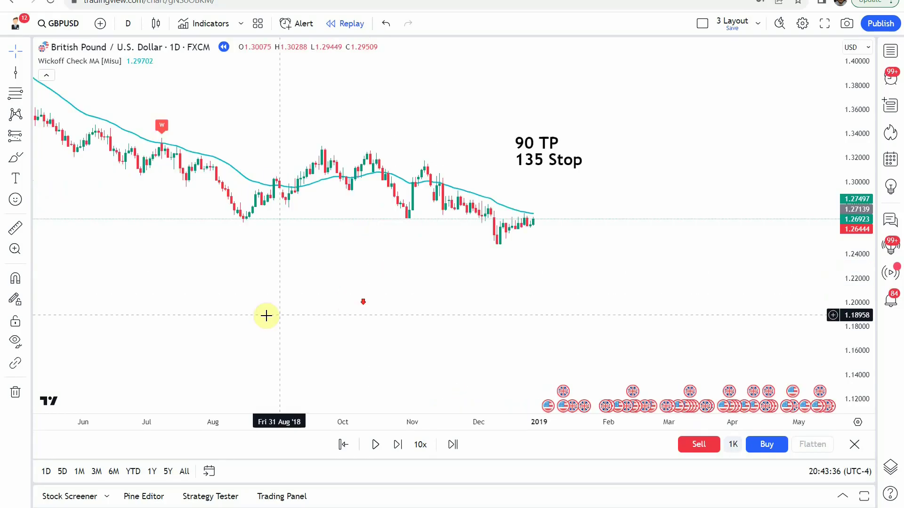
drag(141, 216, 579, 305)
scroll(433, 278, up, 4)
drag(424, 276, 318, 282)
scroll(307, 284, up, 3)
drag(261, 274, 150, 256)
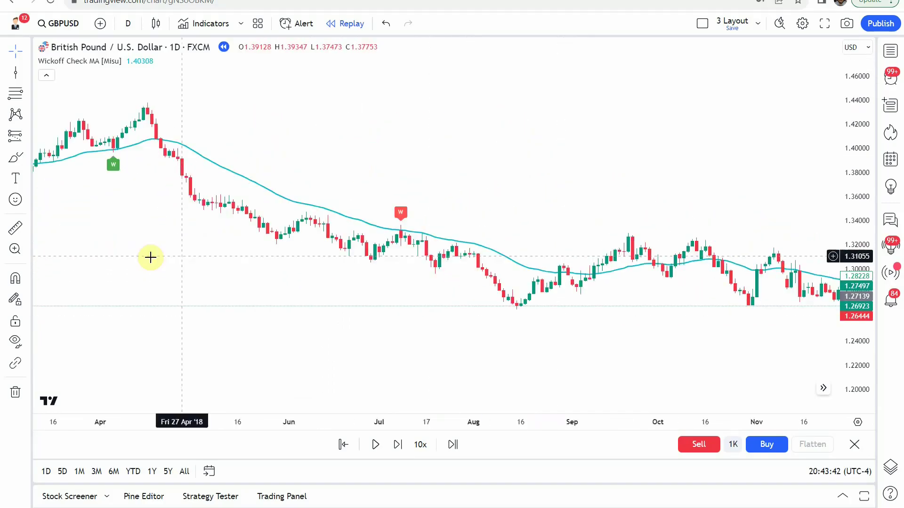
drag(490, 228, 655, 187)
scroll(247, 219, down, 2)
drag(228, 222, 498, 248)
scroll(380, 260, up, 4)
drag(380, 260, 395, 293)
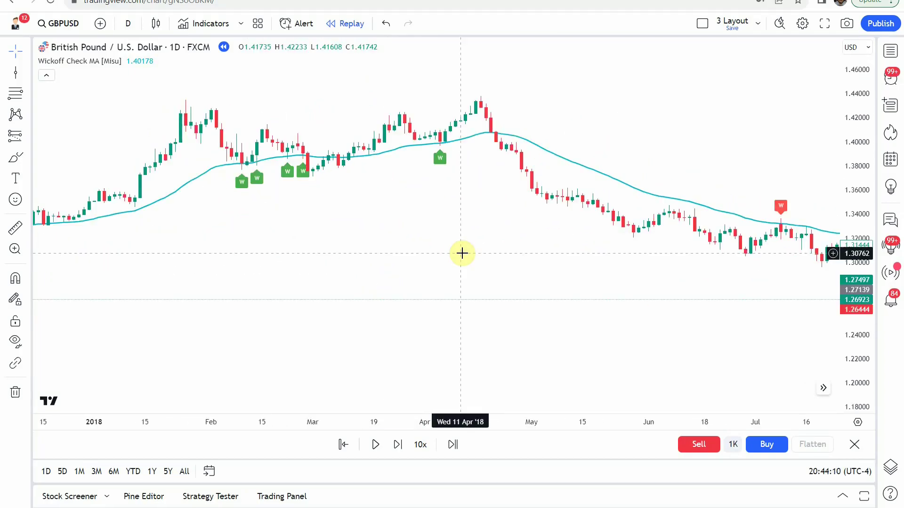
Compare the early 2018 buy signals with the July 2018 sell signal and the price action that follows up to 2019
drag(462, 254, 424, 301)
drag(349, 303, 288, 311)
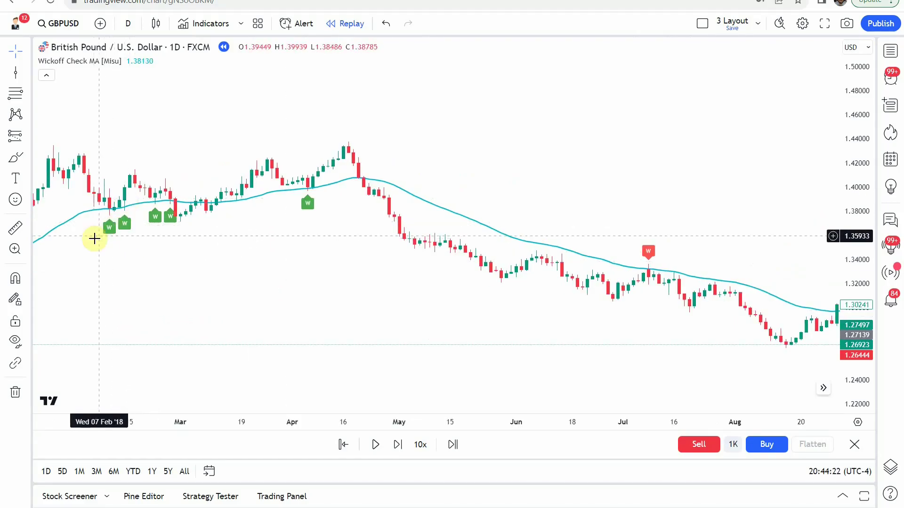
drag(186, 242, 388, 266)
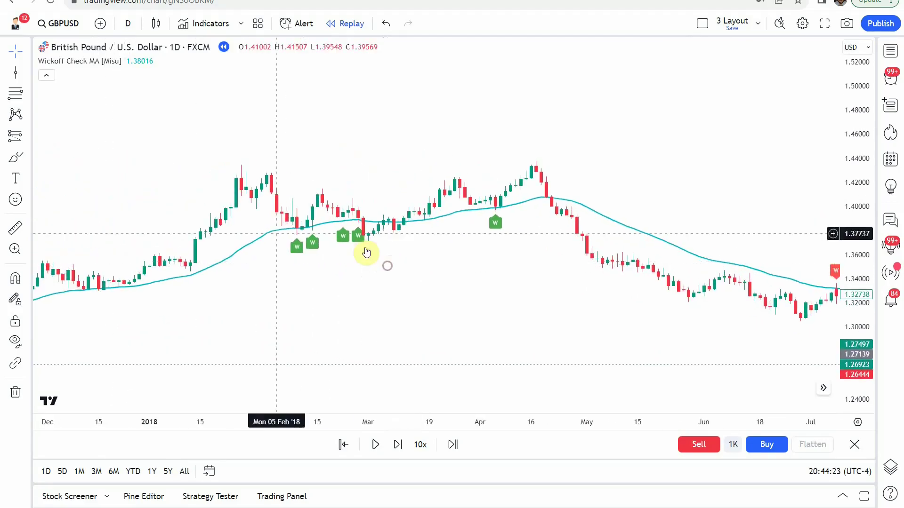
drag(485, 289, 145, 246)
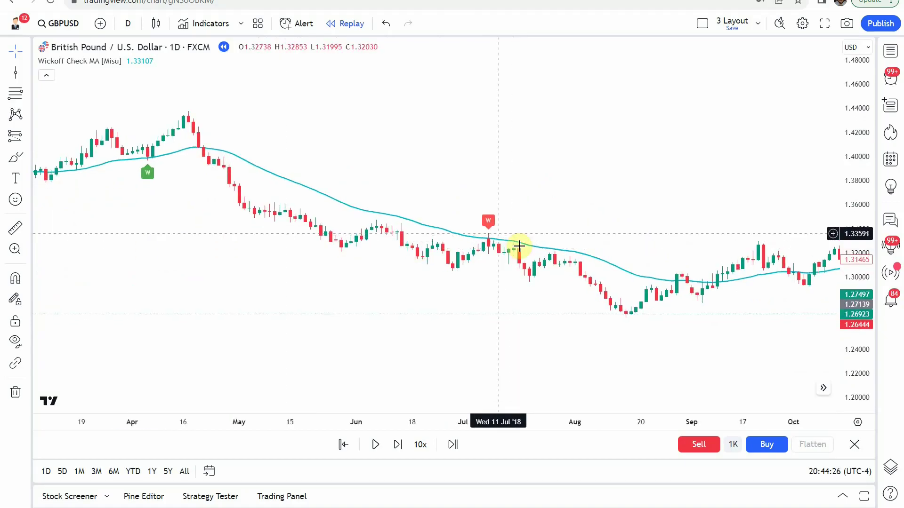
drag(637, 329, 821, 317)
mouse_move(327, 258)
mouse_down()
mouse_move(318, 256)
mouse_move(457, 325)
mouse_move(432, 323)
mouse_up()
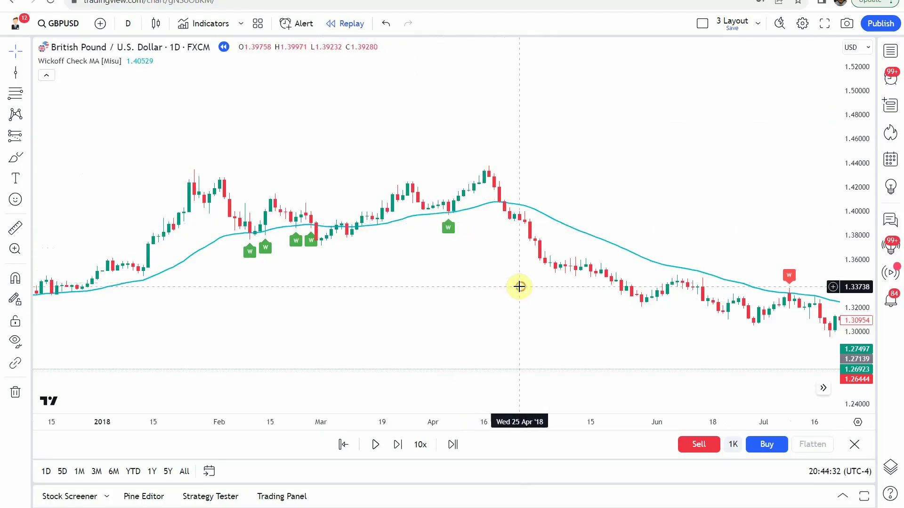
drag(515, 284, 117, 230)
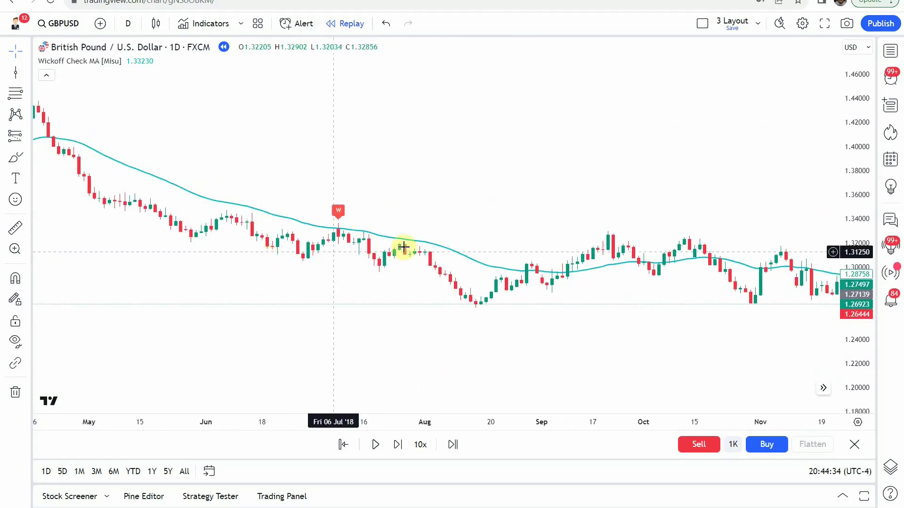
drag(667, 311, 283, 301)
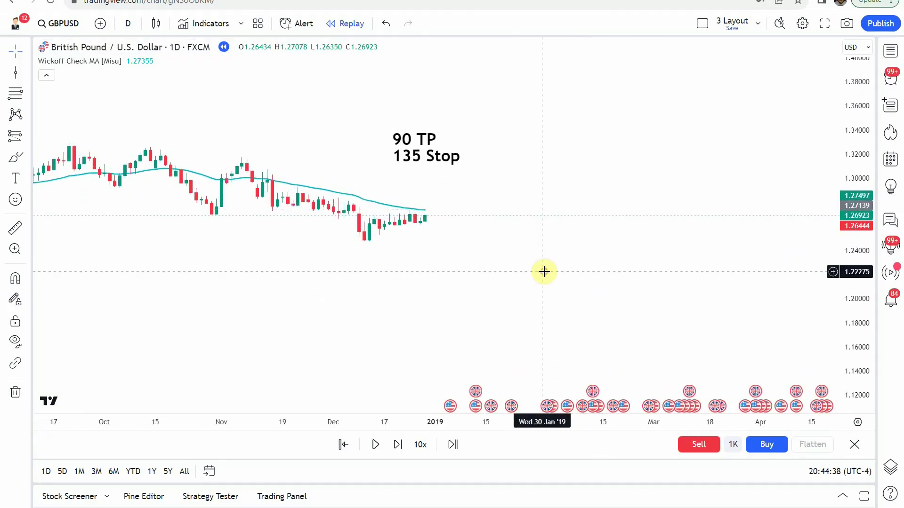
Run the bar replay forward from the start of 2019 and pause it shortly after the February 2019 buy signal
drag(543, 272, 527, 264)
click(372, 448)
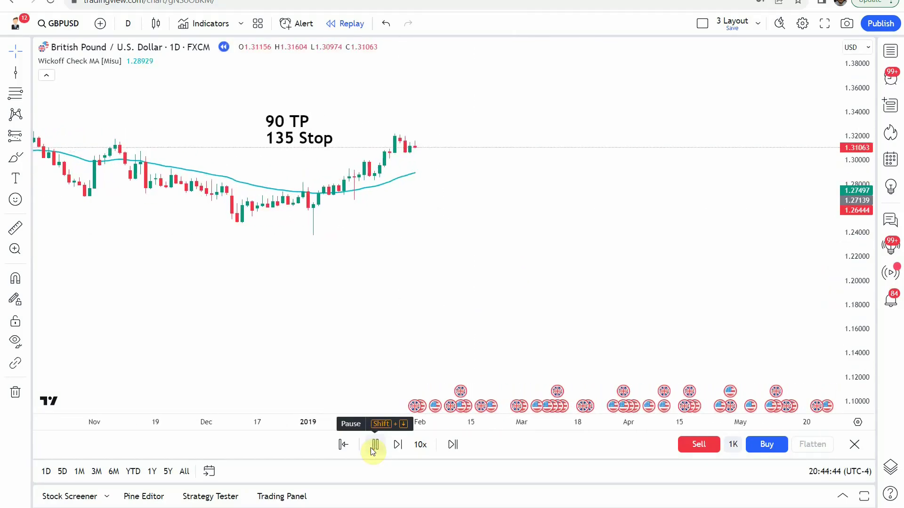
click(371, 448)
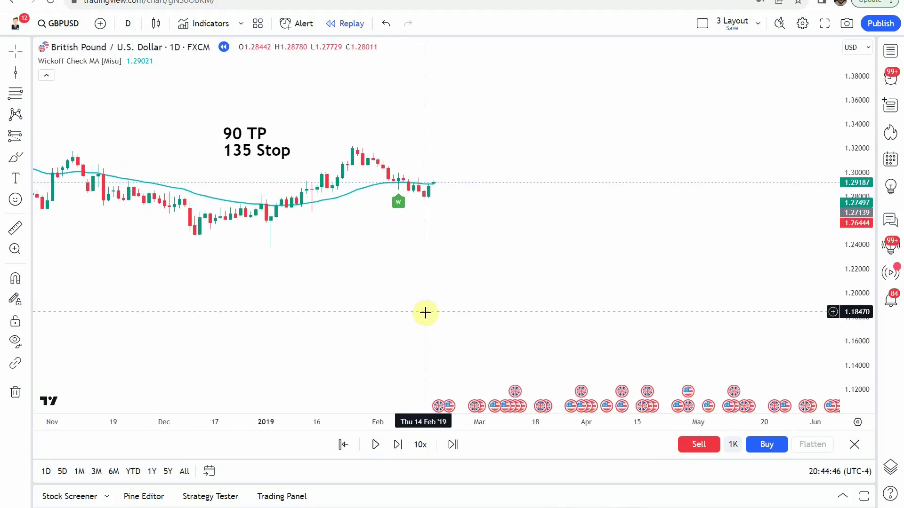
Mark the February 2019 buy signal with a vertical line on the 7 February 2019 candle
click(16, 72)
click(393, 226)
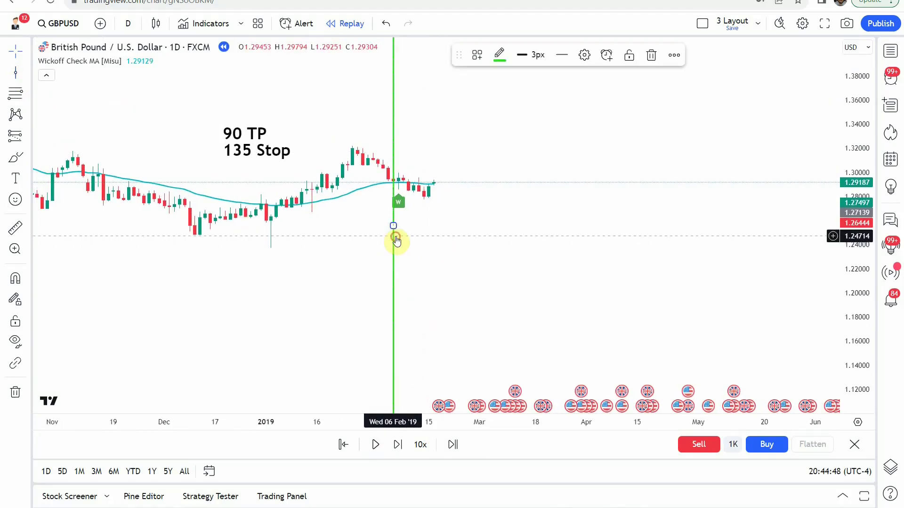
scroll(265, 265, up, 4)
drag(397, 296, 575, 313)
drag(847, 323, 848, 280)
scroll(443, 286, up, 1)
scroll(426, 281, left, 3)
scroll(471, 282, right, 1)
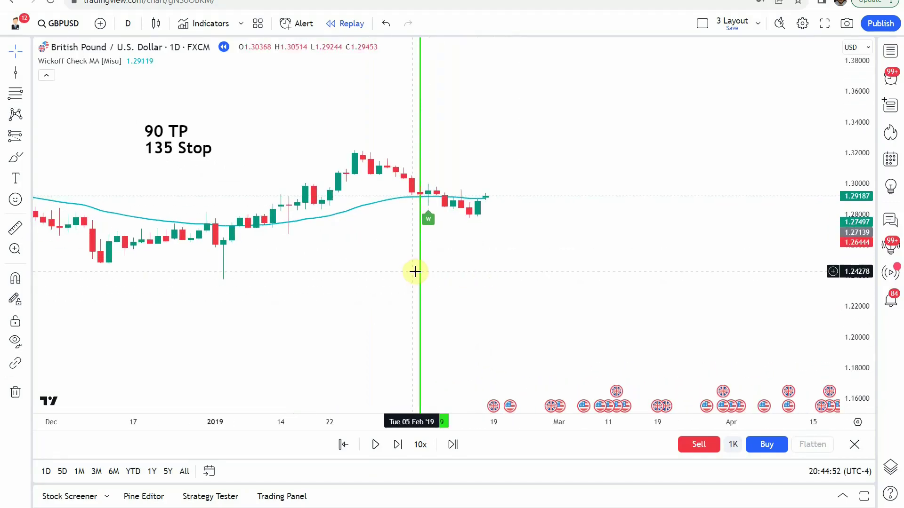
drag(420, 269, 425, 271)
mouse_move(515, 288)
mouse_down()
mouse_move(495, 289)
mouse_move(506, 297)
mouse_up()
Recolour the 7 February 2019 vertical line from the saved custom colours to red
click(423, 290)
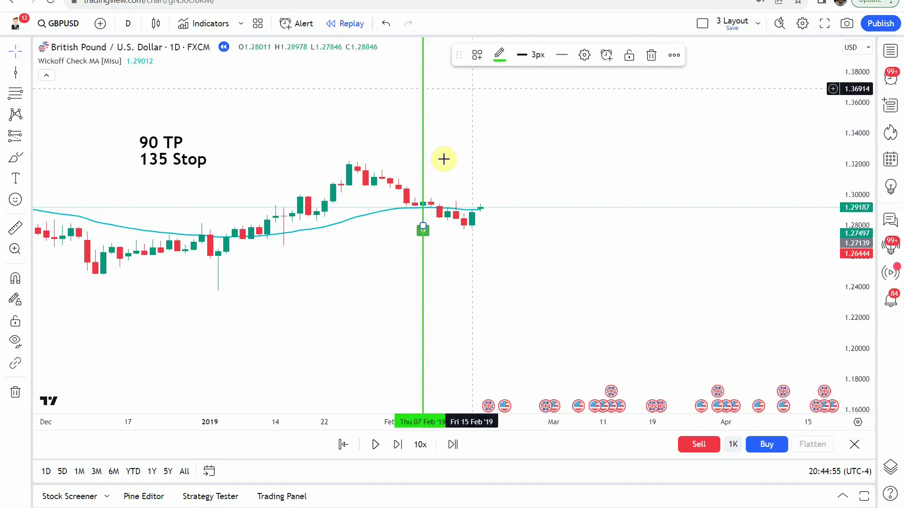
click(493, 56)
click(512, 94)
click(484, 325)
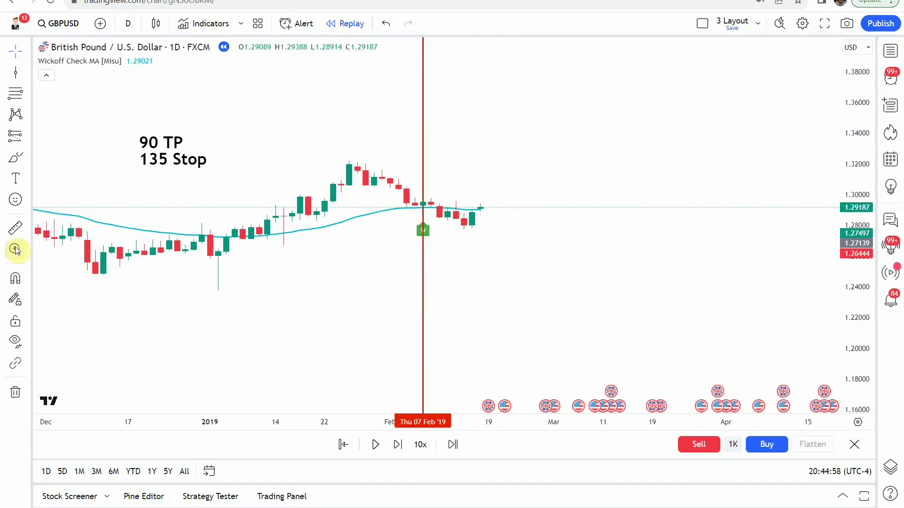
Measure a short downward price distance from the moving average beside the 7 February 2019 signal and clear the measurement
click(11, 233)
click(390, 204)
click(399, 221)
click(577, 275)
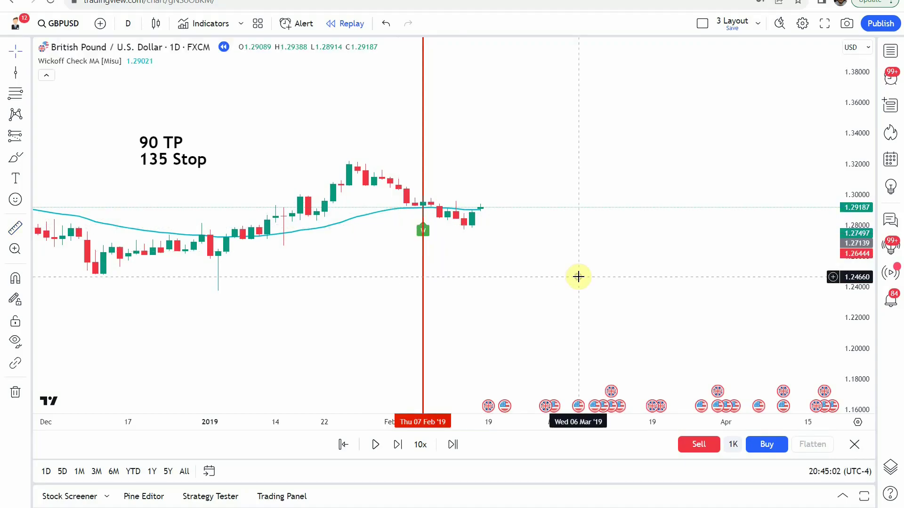
Continue the bar replay and pause it in early July 2019, after the group of sell signals
drag(578, 276, 579, 274)
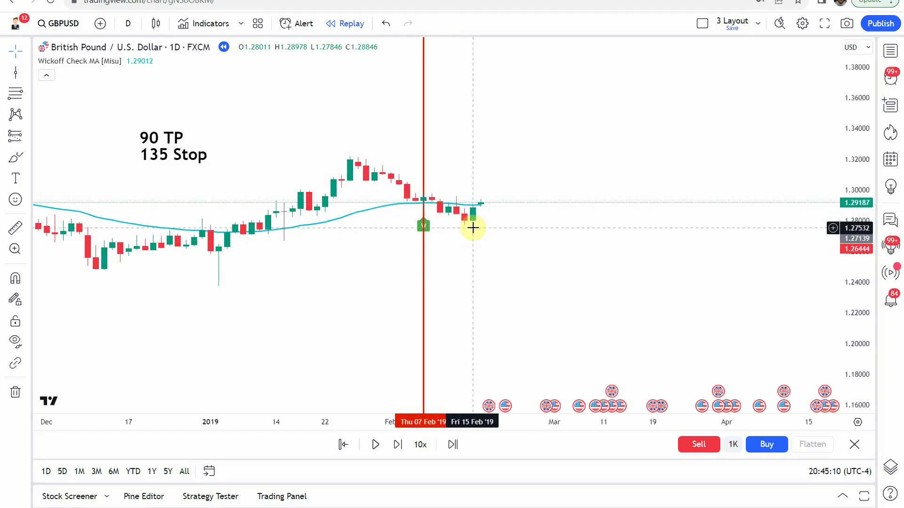
drag(615, 280, 599, 272)
click(375, 445)
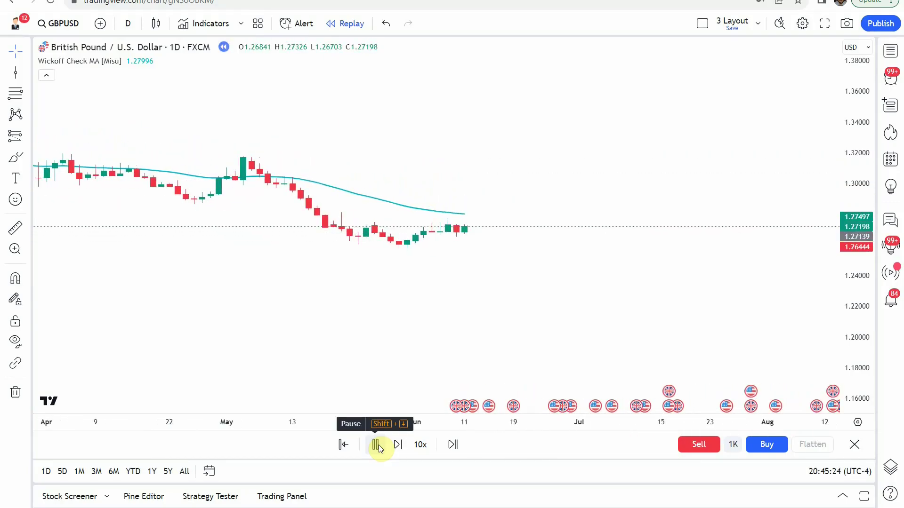
click(376, 445)
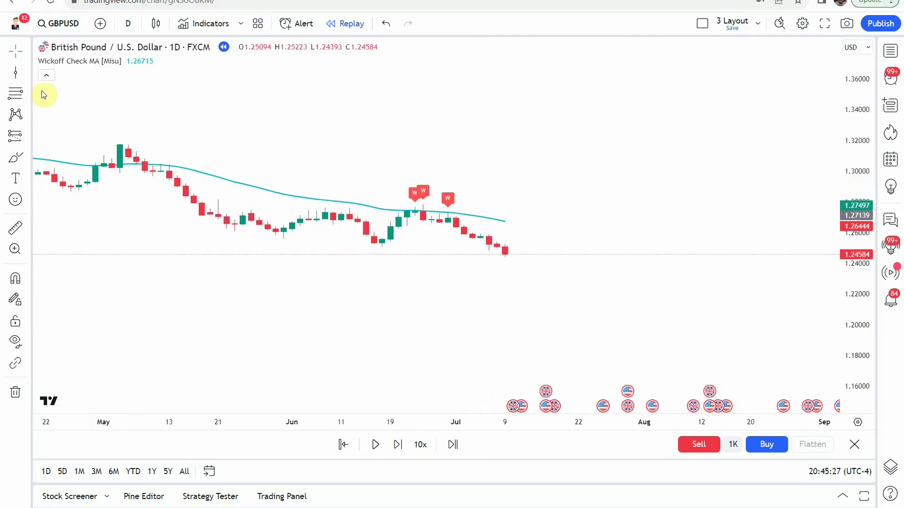
Mark the first June 2019 sell signal with a vertical line on 24 June 2019 and colour the line green
click(16, 72)
click(417, 254)
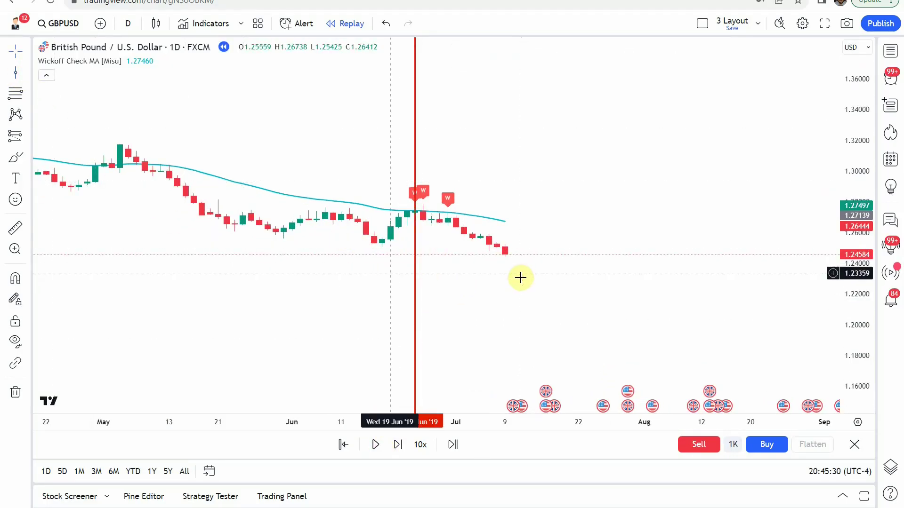
drag(321, 277, 328, 278)
click(421, 269)
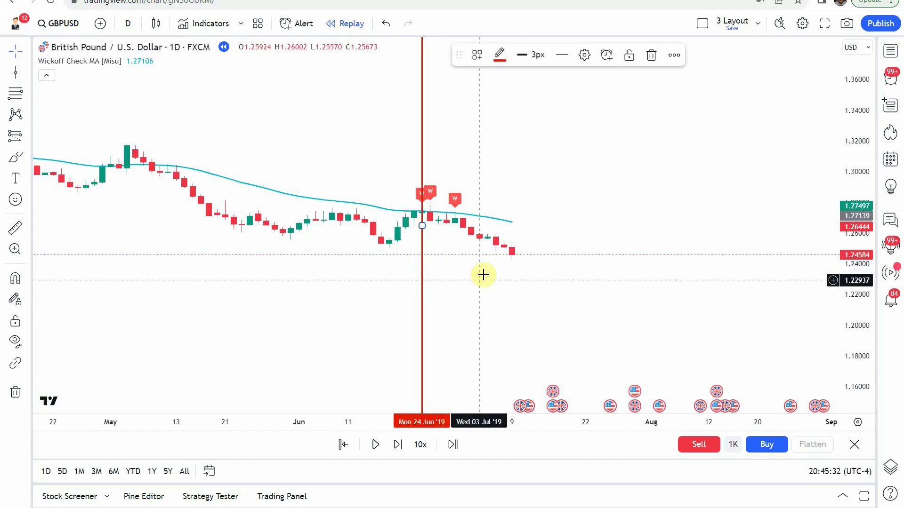
click(499, 54)
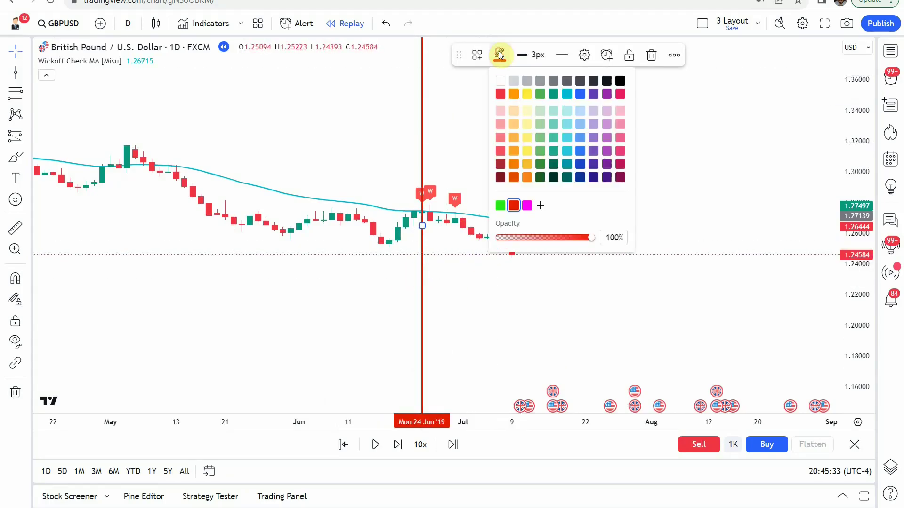
click(507, 203)
click(484, 268)
Measure a short downward price distance beside the 24 June 2019 signal and examine the candles that follow the sell signals
click(15, 229)
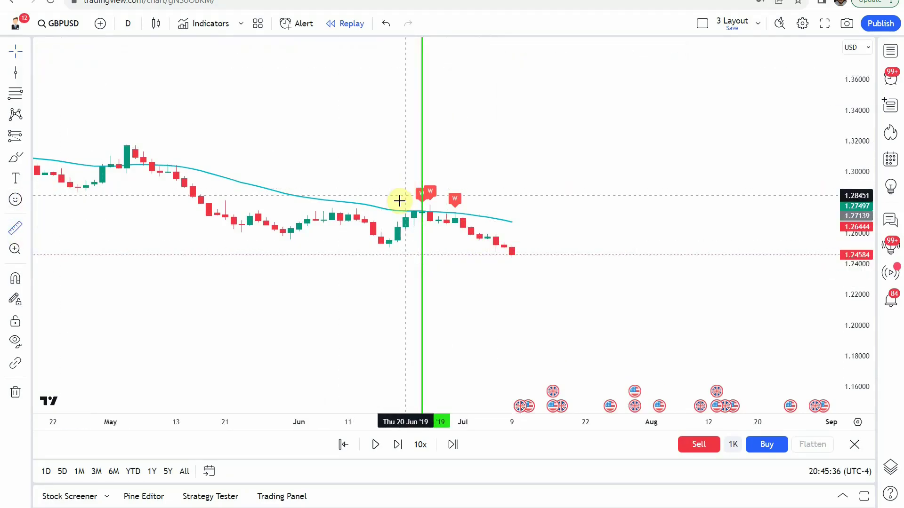
click(391, 212)
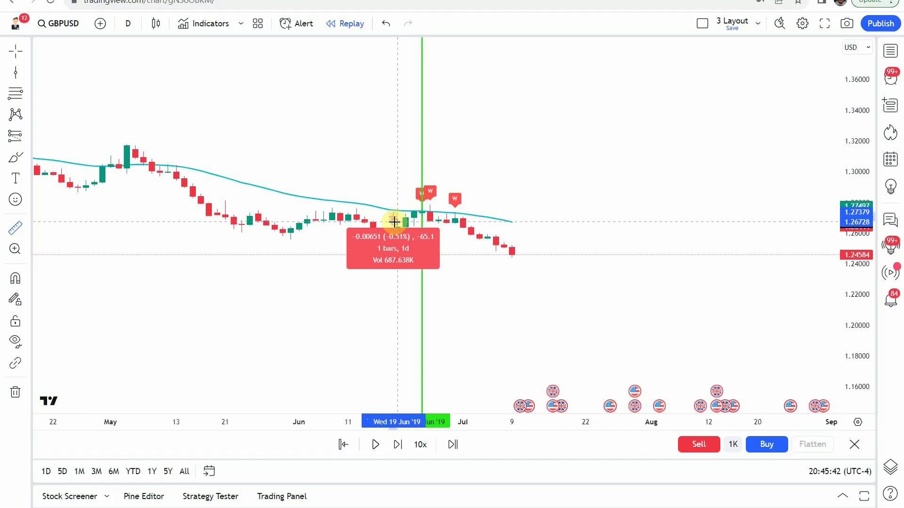
scroll(241, 168, down, 5)
scroll(242, 168, up, 5)
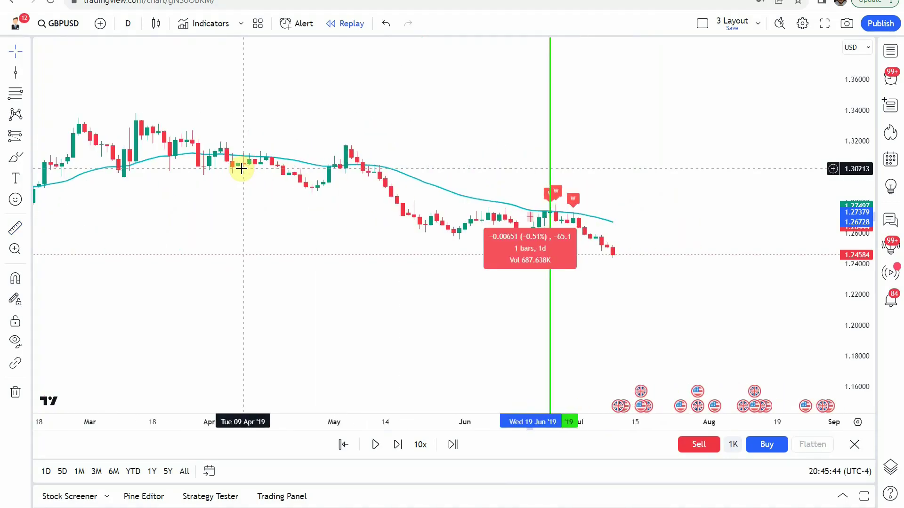
drag(510, 272, 512, 279)
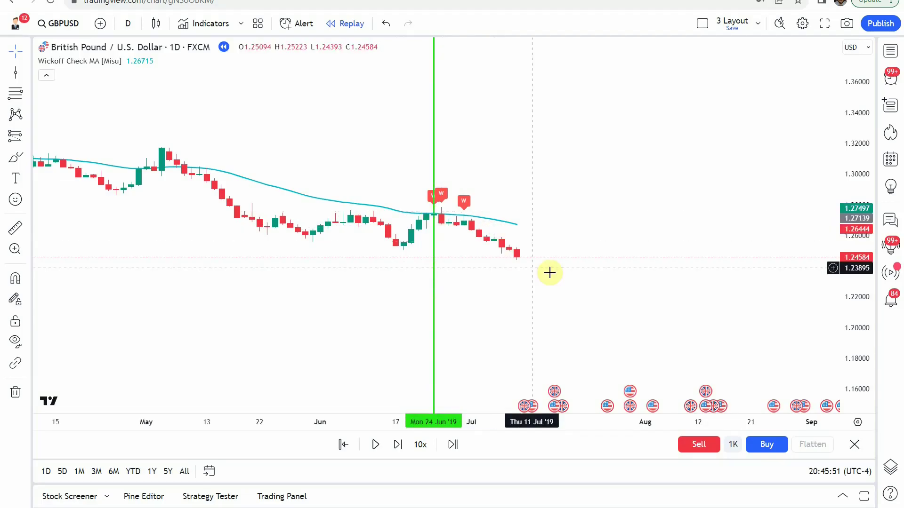
drag(585, 295, 582, 286)
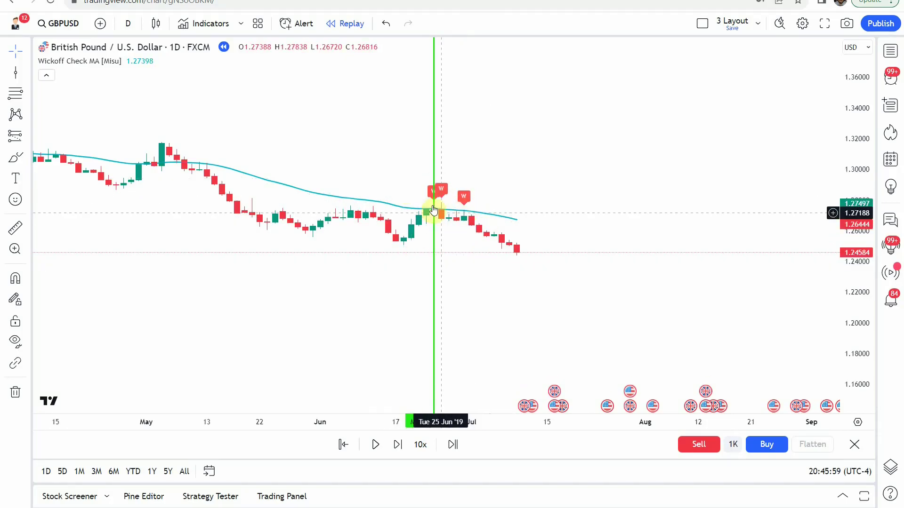
drag(480, 270, 471, 270)
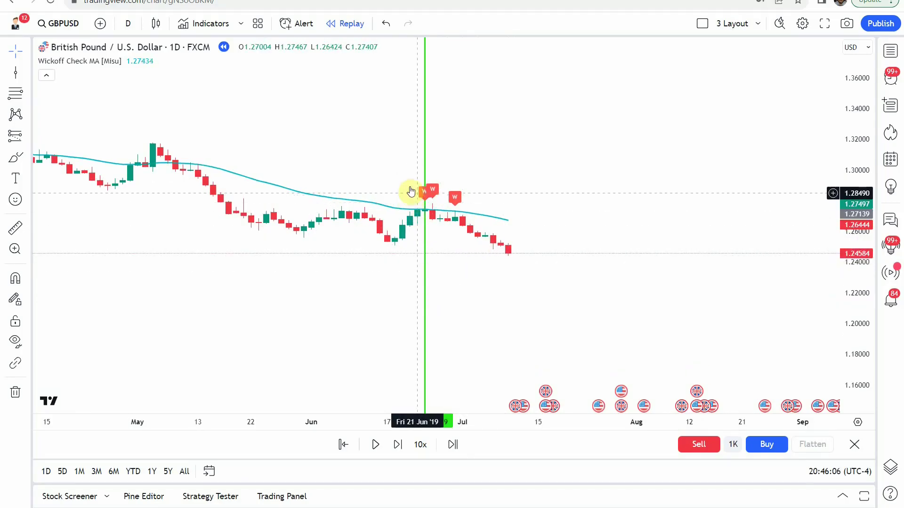
scroll(475, 276, right, 1)
drag(445, 273, 471, 271)
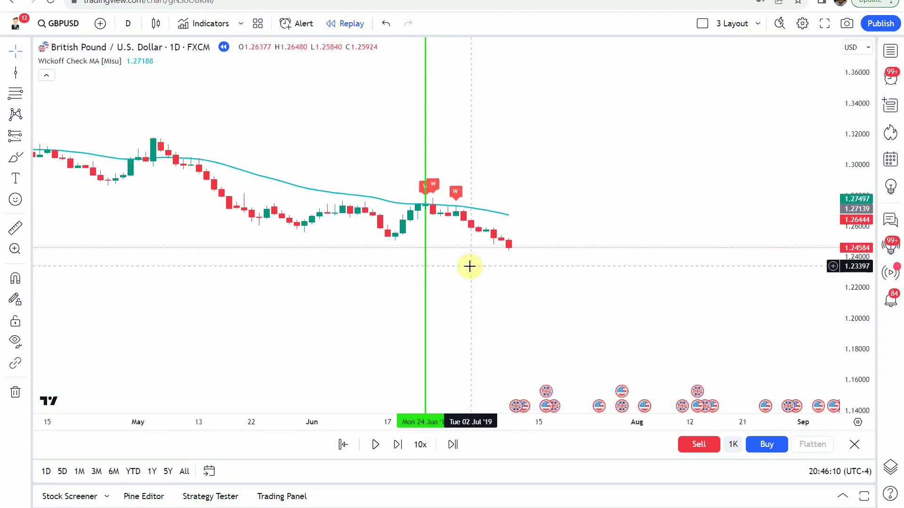
drag(579, 284, 531, 263)
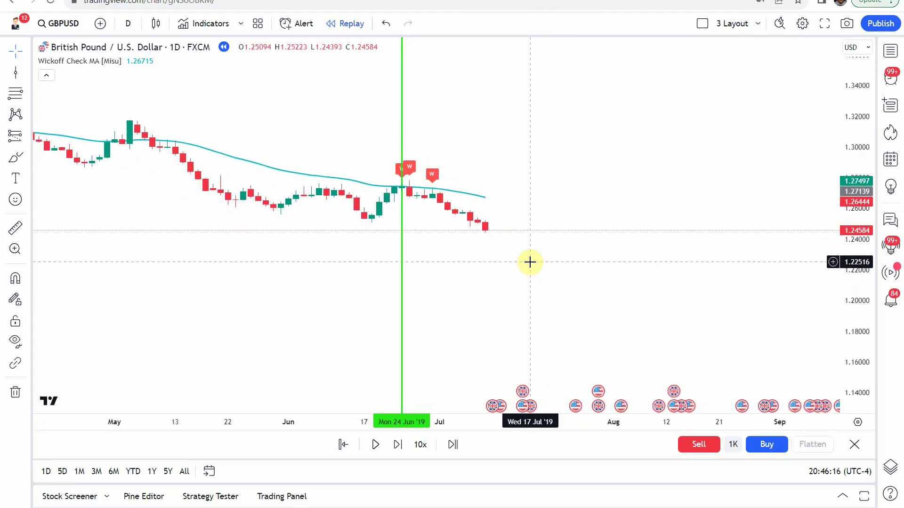
Continue the bar replay and pause it at the next buy signal in January 2020
click(375, 444)
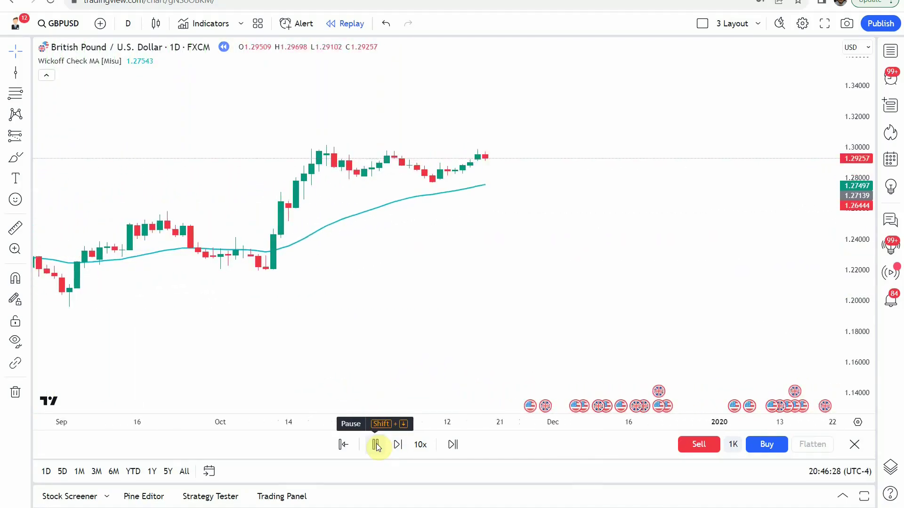
click(376, 445)
drag(435, 264, 426, 330)
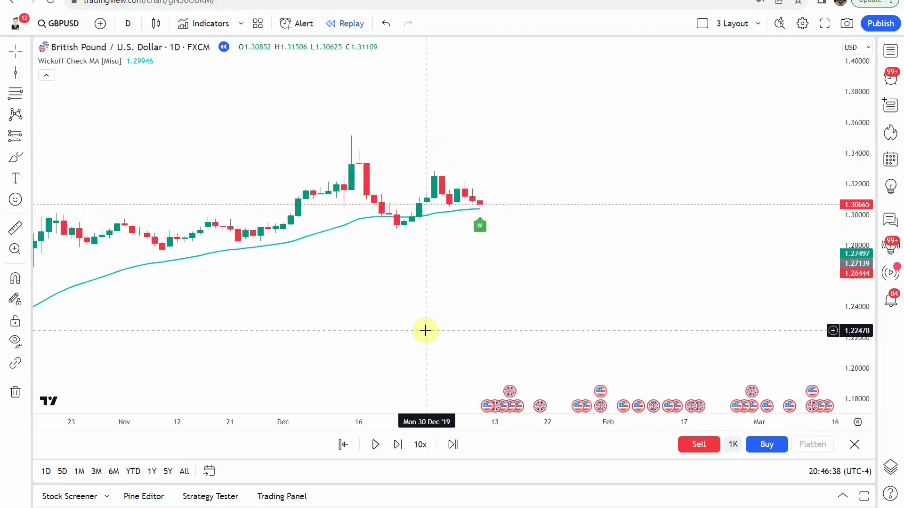
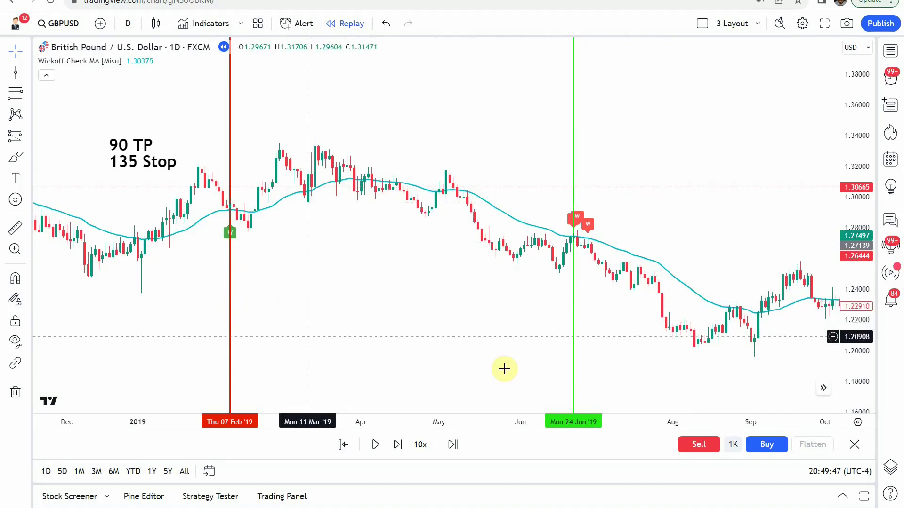
Review the marked 7 February 2019 and 24 June 2019 signals and the price movement that follows each one
drag(463, 343, 517, 326)
scroll(466, 339, up, 2)
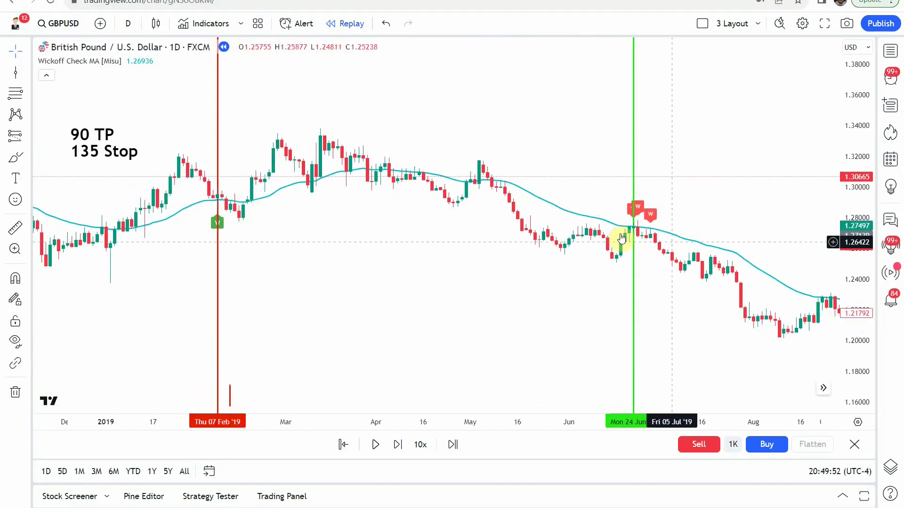
mouse_move(481, 285)
mouse_down()
mouse_move(495, 319)
mouse_move(479, 295)
mouse_up()
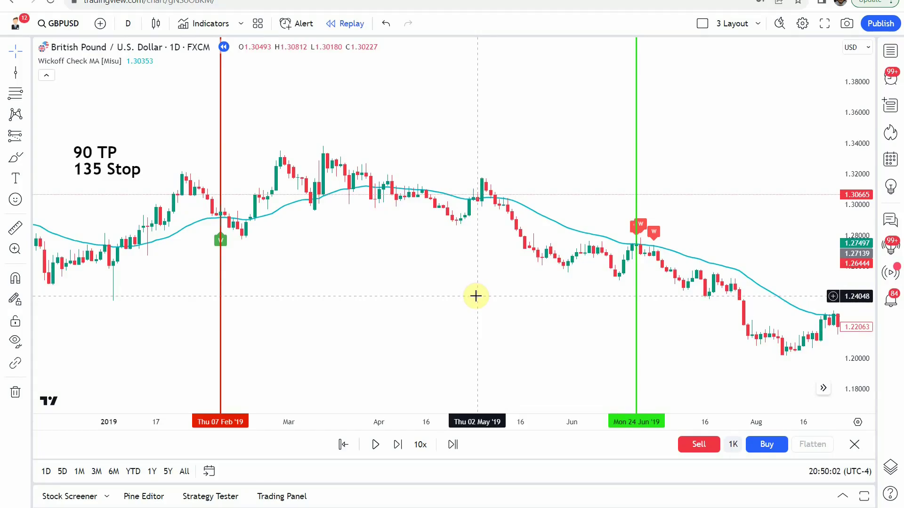
drag(480, 298, 557, 325)
drag(479, 328, 472, 299)
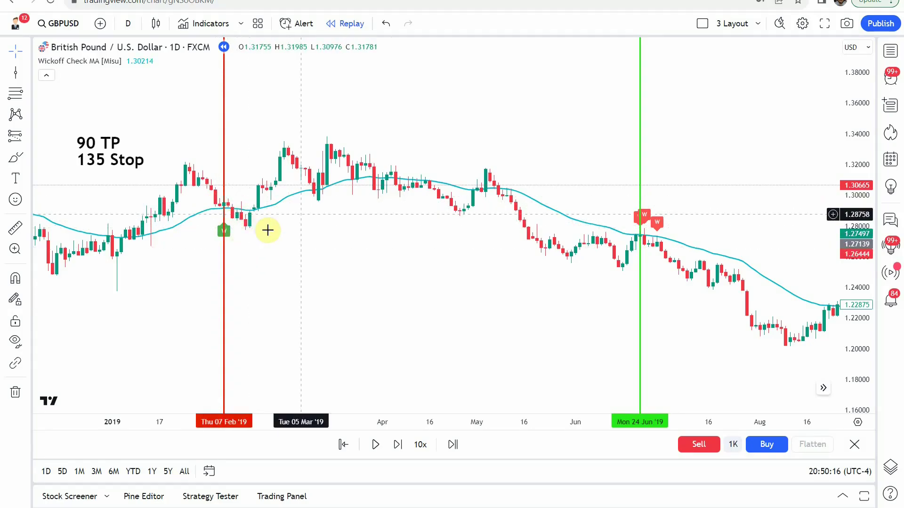
drag(400, 256, 446, 262)
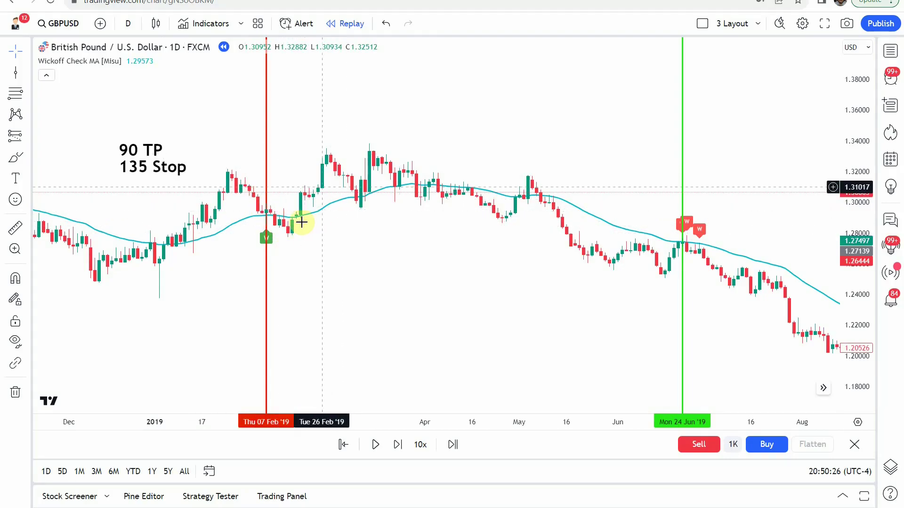
Examine the earlier buy and sell signals in the 2018 price history, then return to the marked 2019 trades
drag(369, 280, 793, 248)
drag(245, 282, 557, 332)
drag(306, 260, 569, 326)
drag(281, 253, 293, 317)
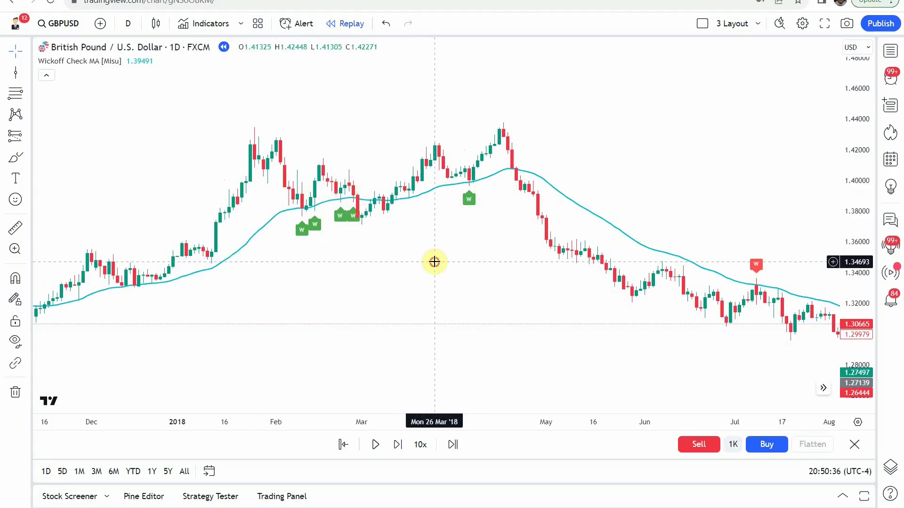
drag(434, 262, 387, 256)
drag(455, 260, 872, 182)
drag(364, 266, 133, 312)
drag(674, 254, 13, 308)
drag(530, 238, 29, 174)
drag(462, 228, 576, 159)
scroll(582, 212, down, 2)
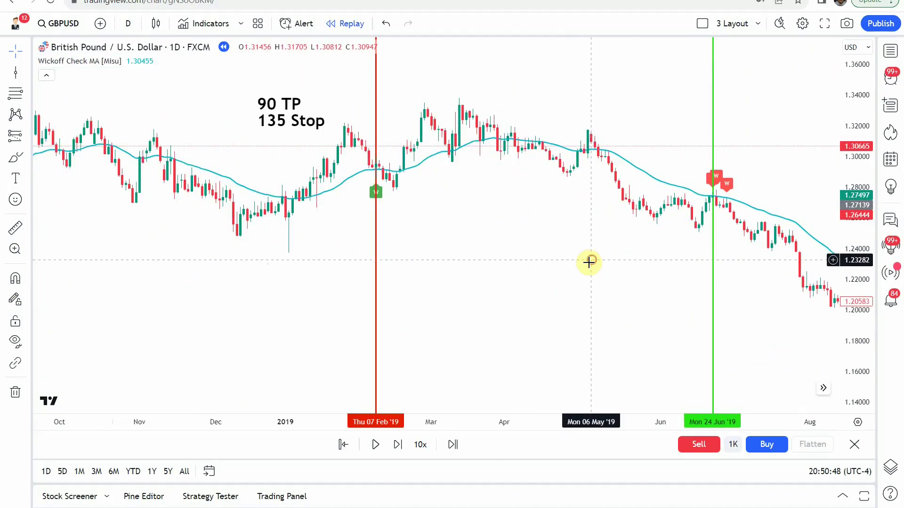
drag(587, 261, 497, 295)
drag(571, 295, 474, 309)
scroll(433, 296, down, 2)
scroll(423, 294, up, 3)
drag(284, 283, 616, 283)
scroll(532, 287, up, 2)
drag(540, 280, 489, 297)
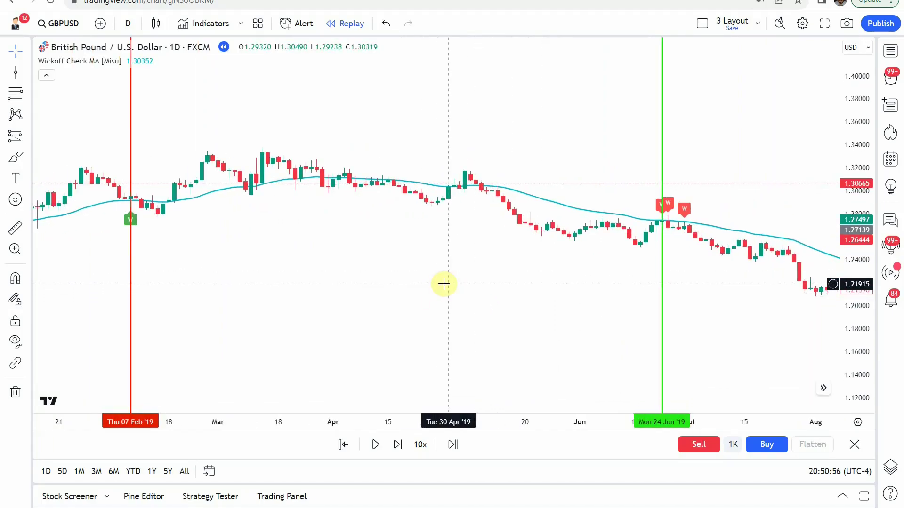